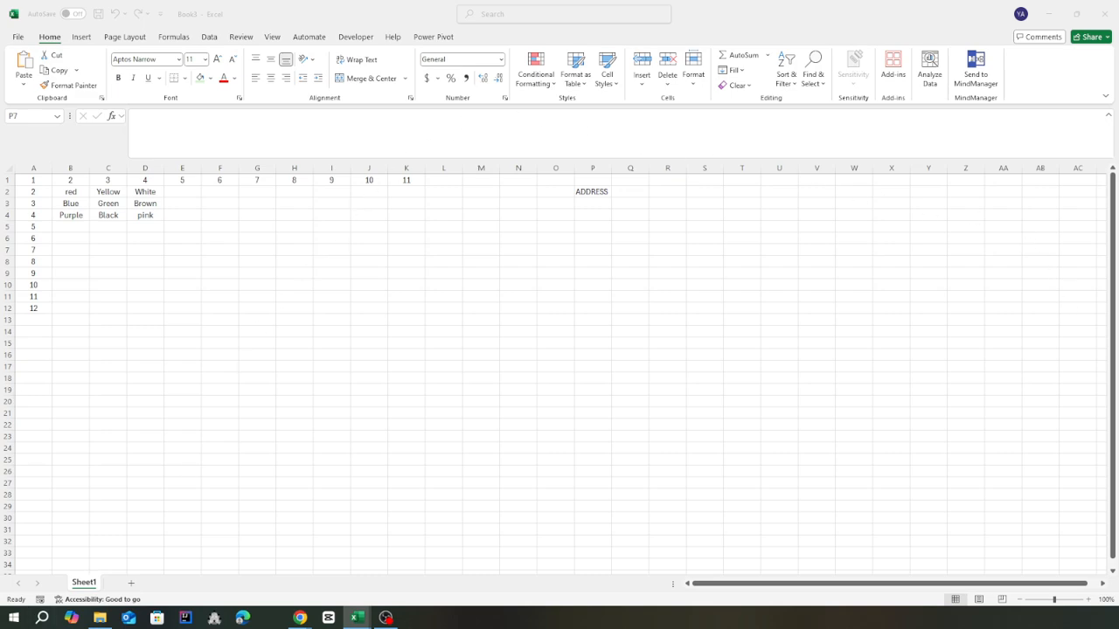
scroll(100, 207, up, 3)
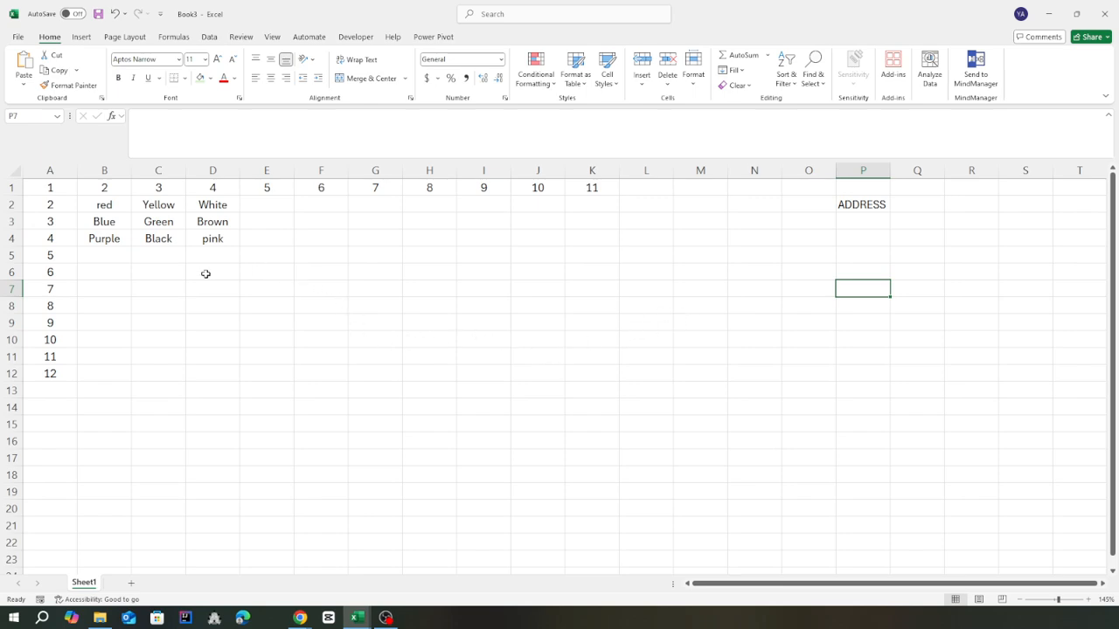
click(108, 275)
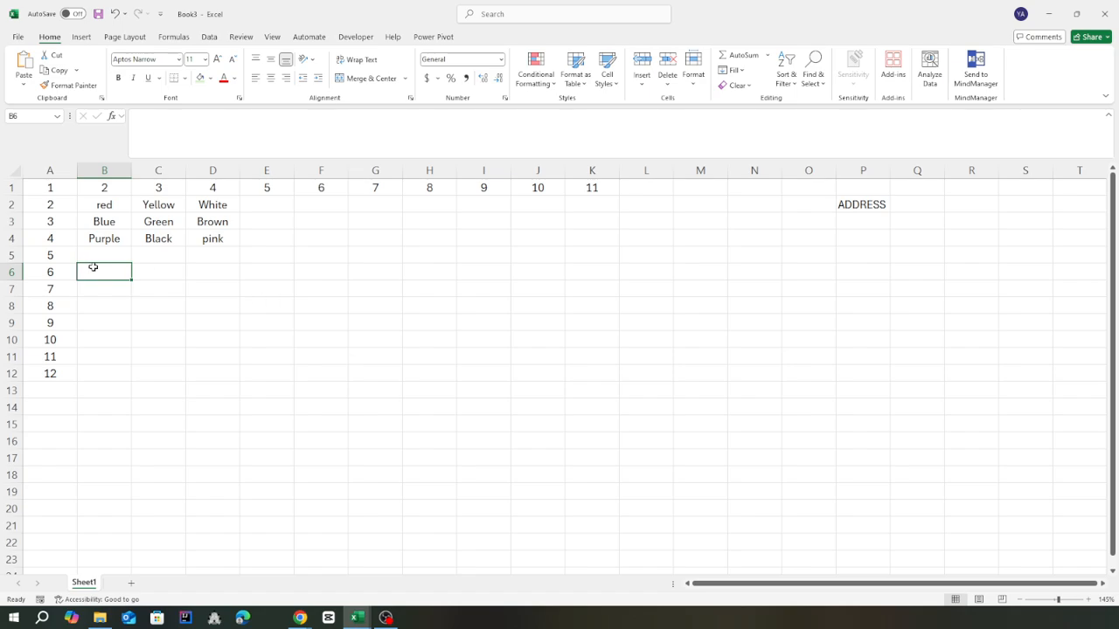
click(337, 171)
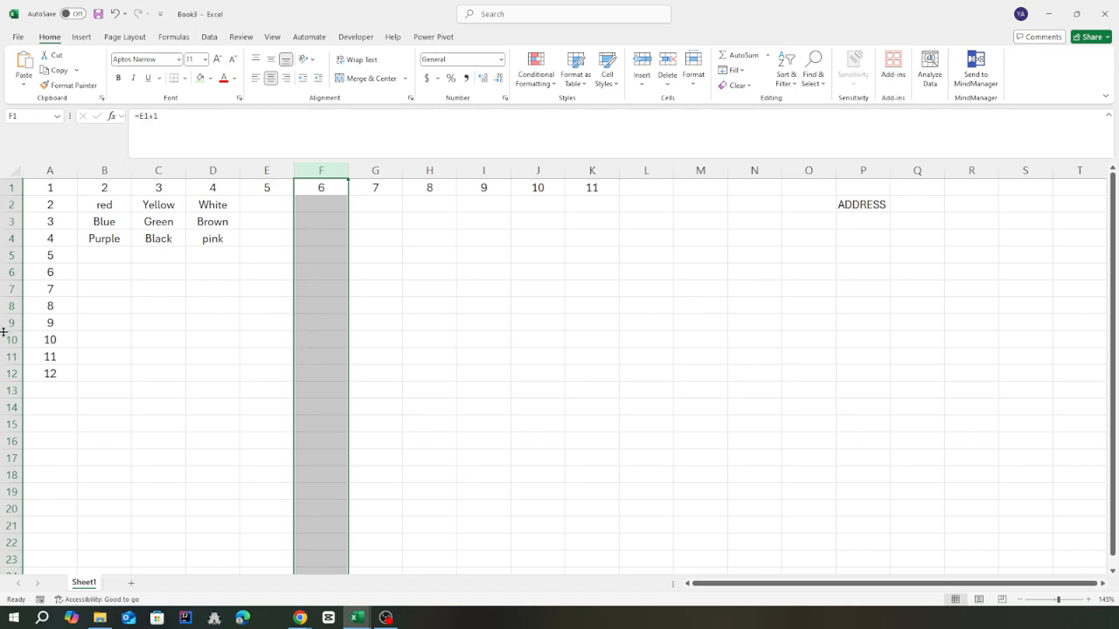
click(325, 340)
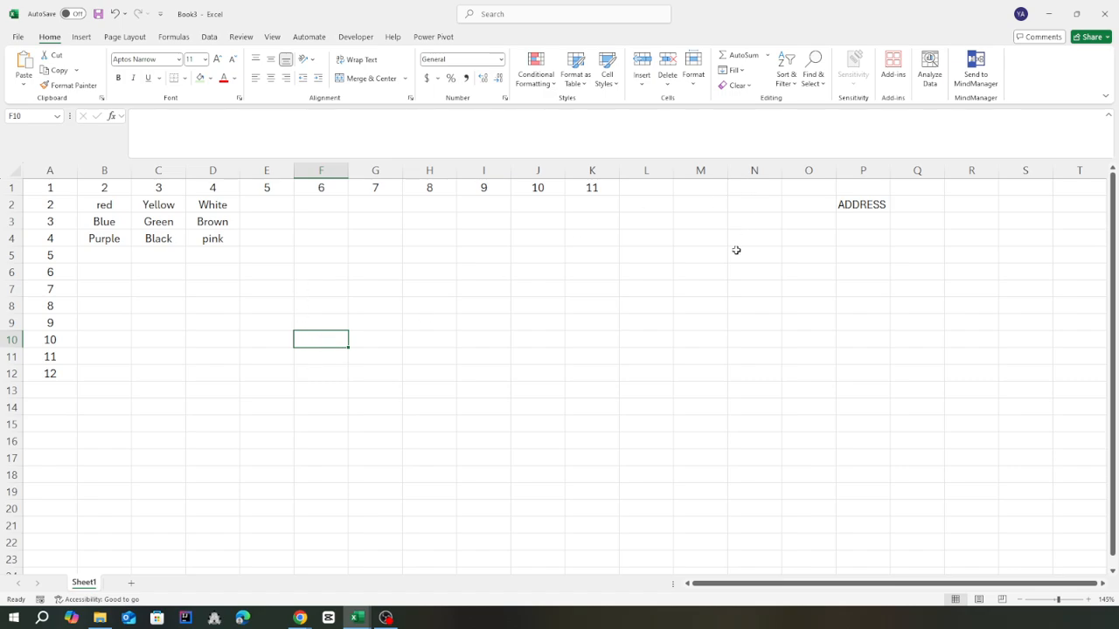
Enter =ADDRESS(7,6,1,1) in cell M6 to build an absolute A1-style reference for row 7, column 6
click(701, 278)
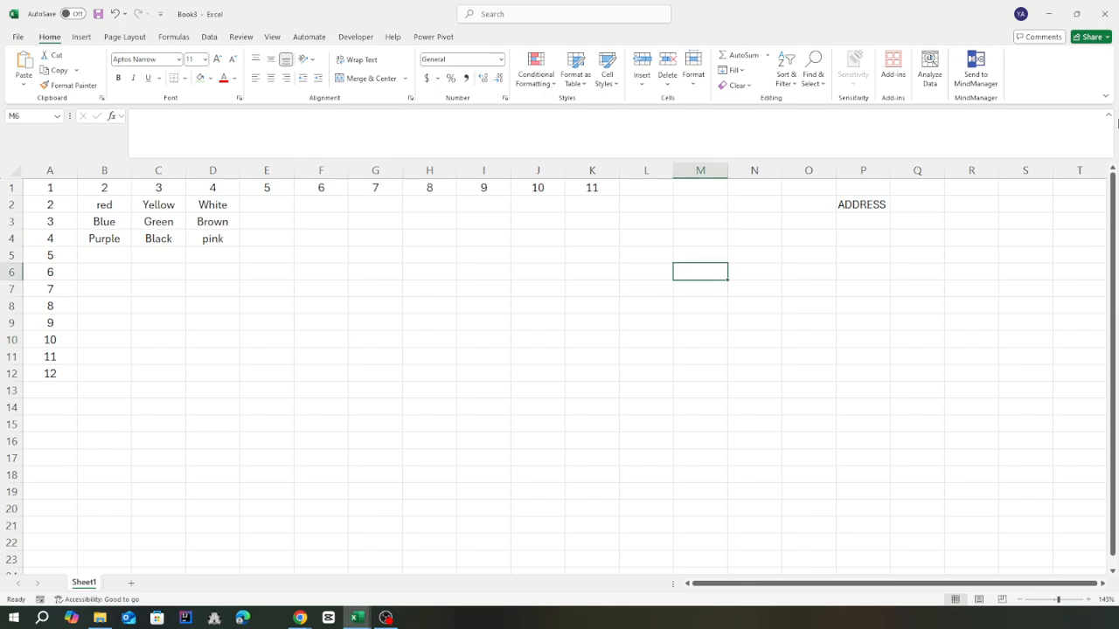
text(=)
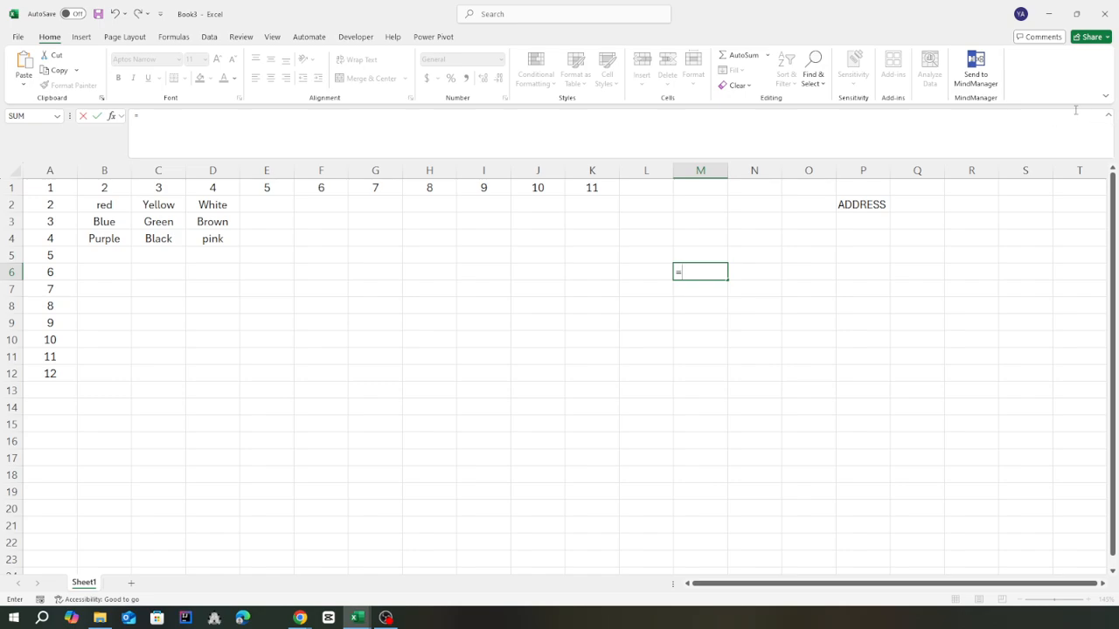
text(Add)
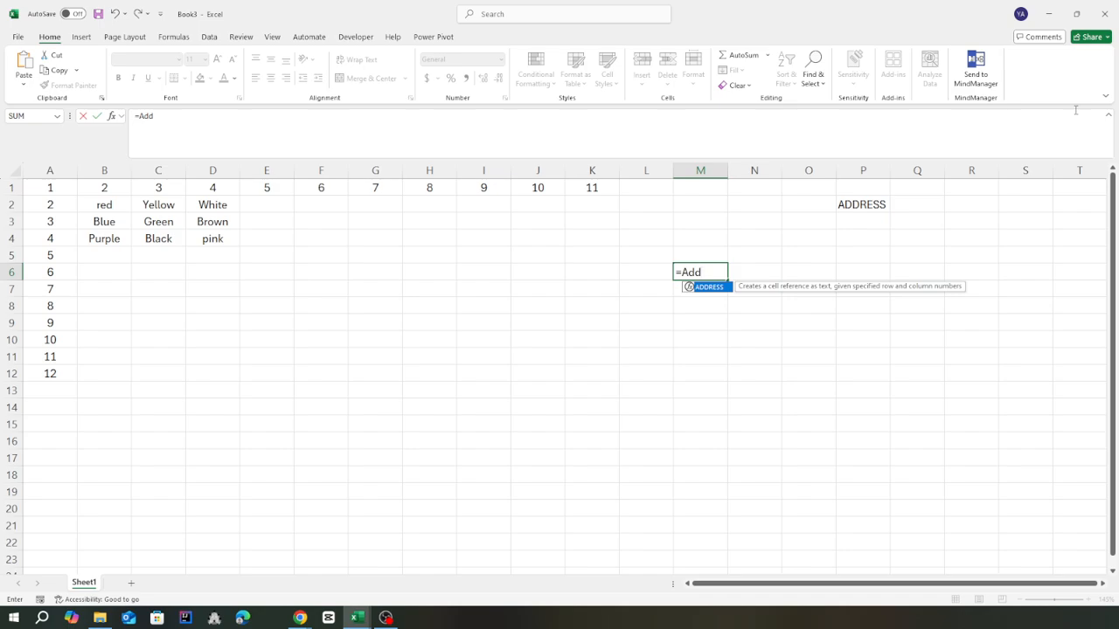
text(ress(7)
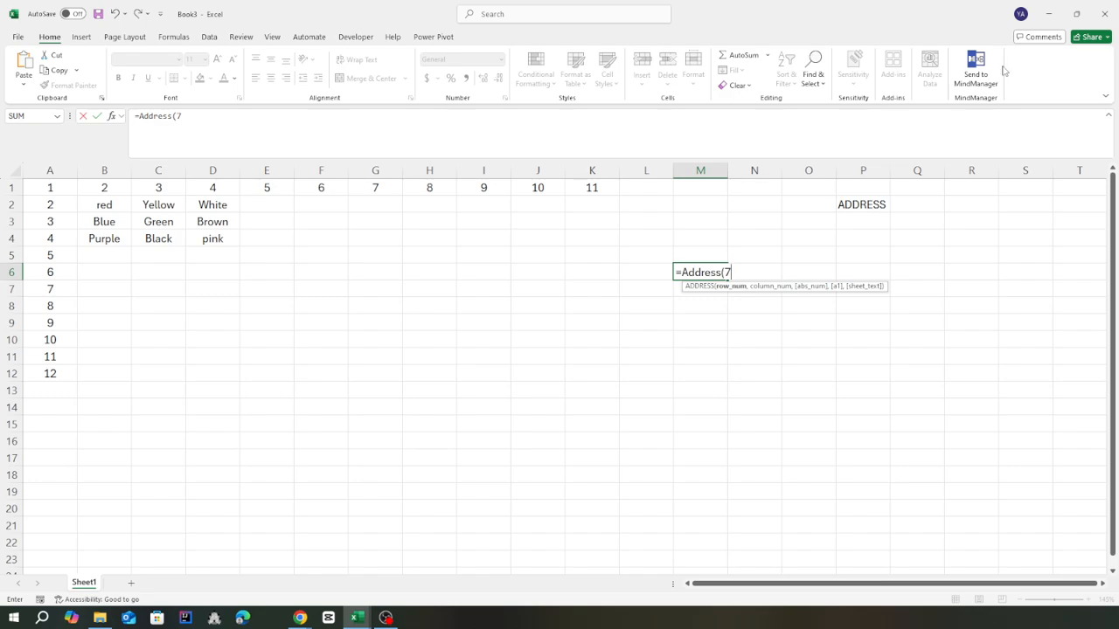
text(,6)
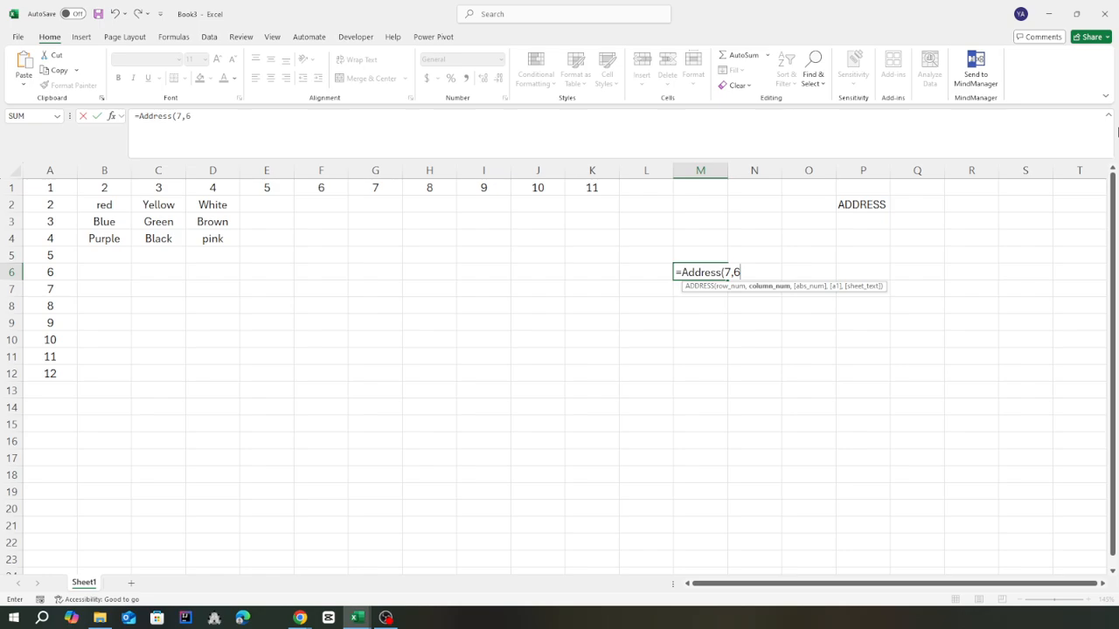
text(,)
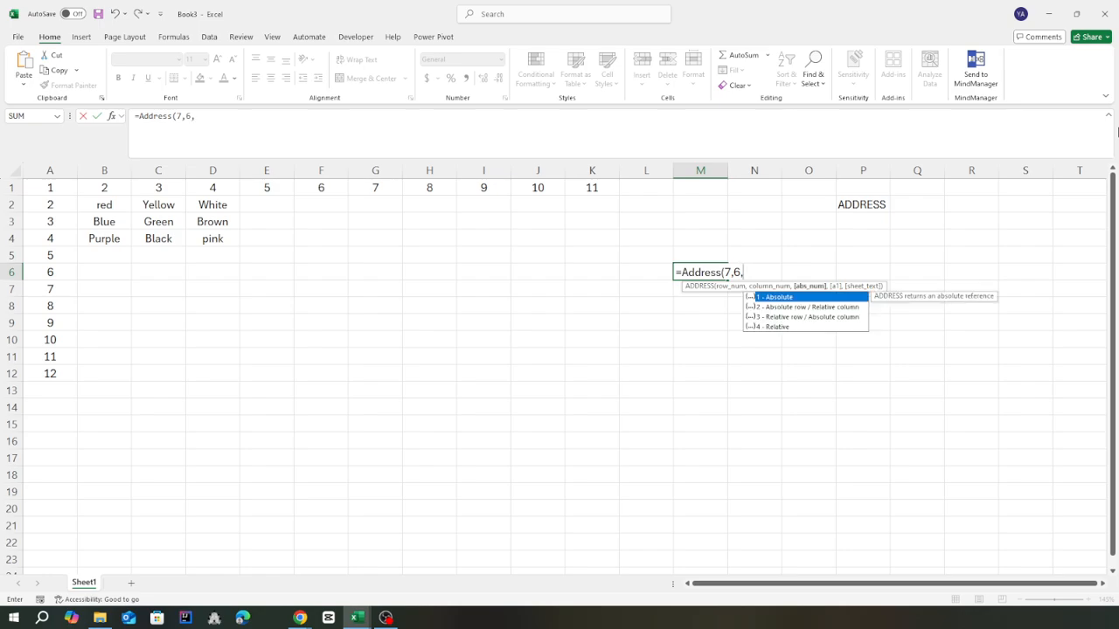
text(1,)
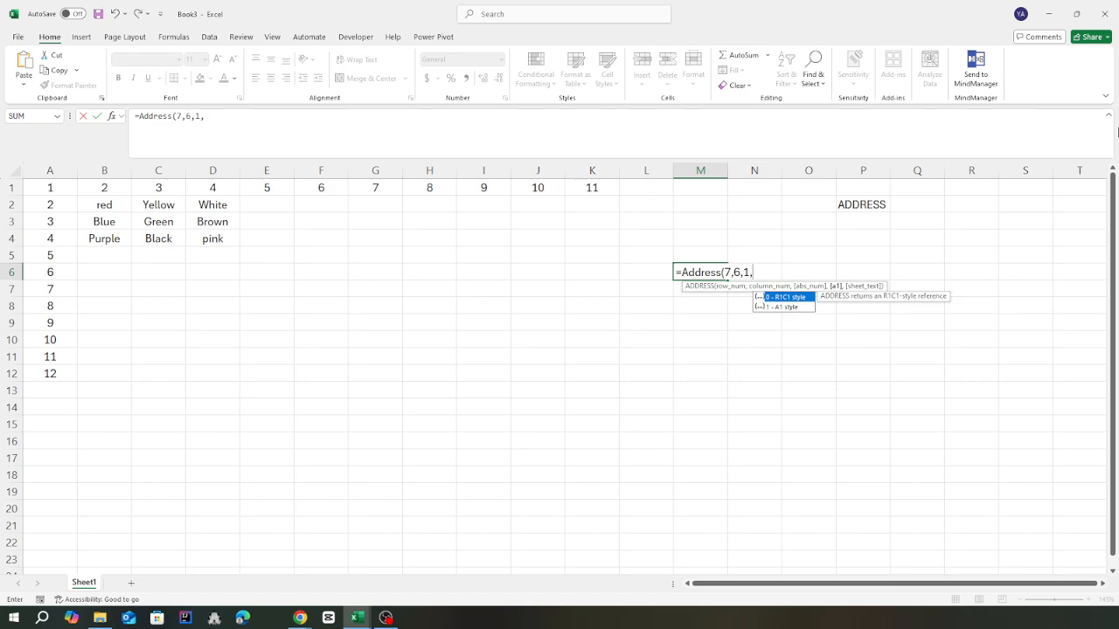
text(1,)
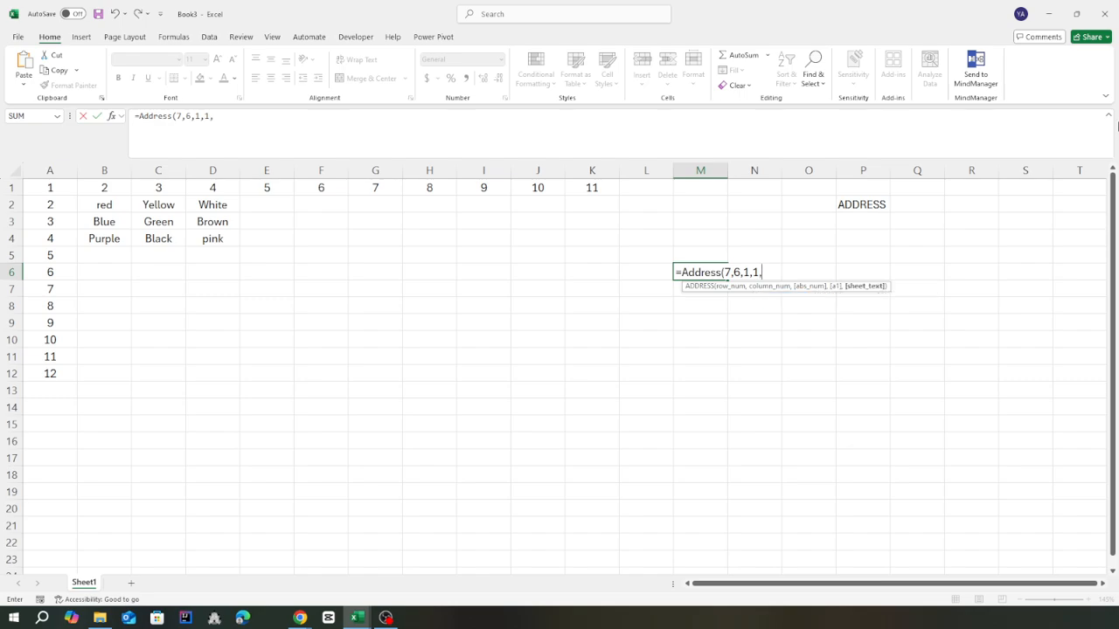
key(BackSpace)
text())
key(Return)
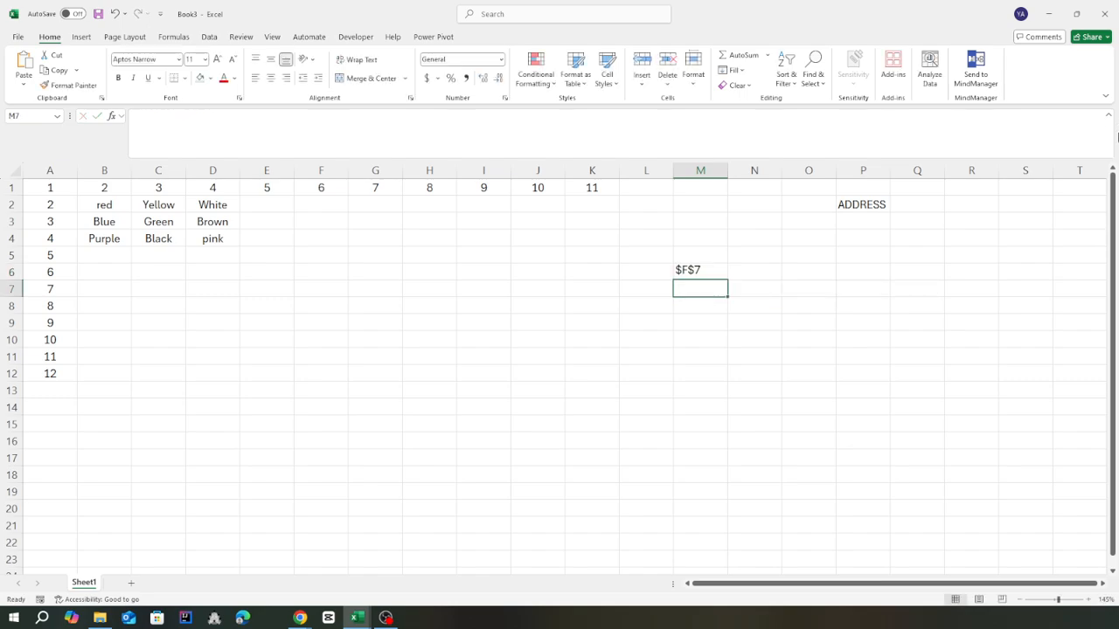
Compare the M6 formula with cell F7, and check the row and column position of the cell containing Black
click(702, 276)
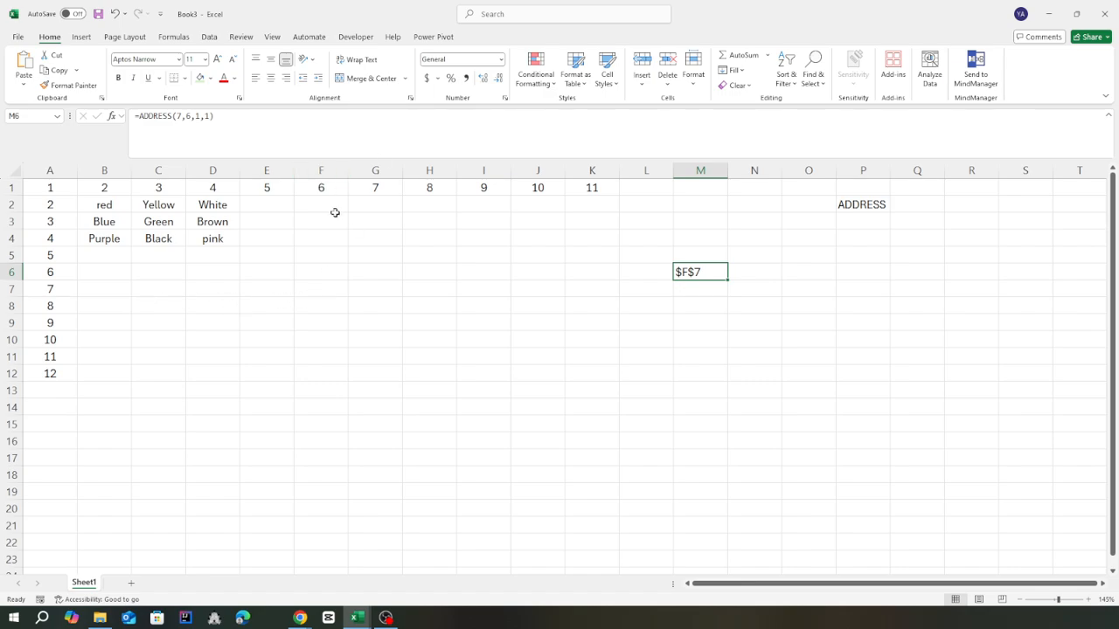
click(319, 292)
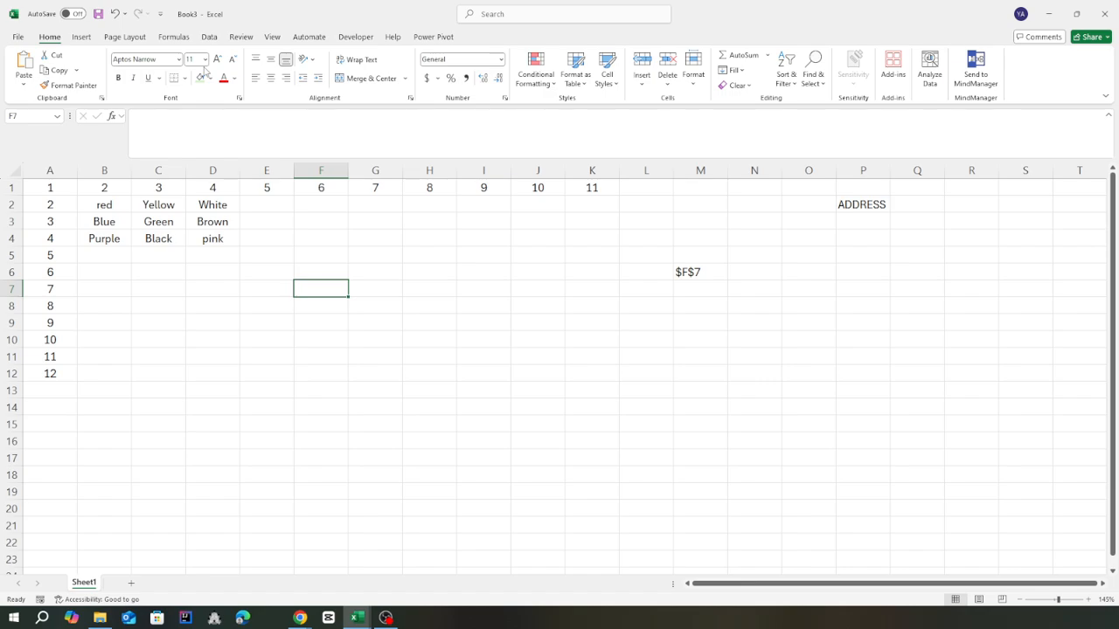
click(160, 224)
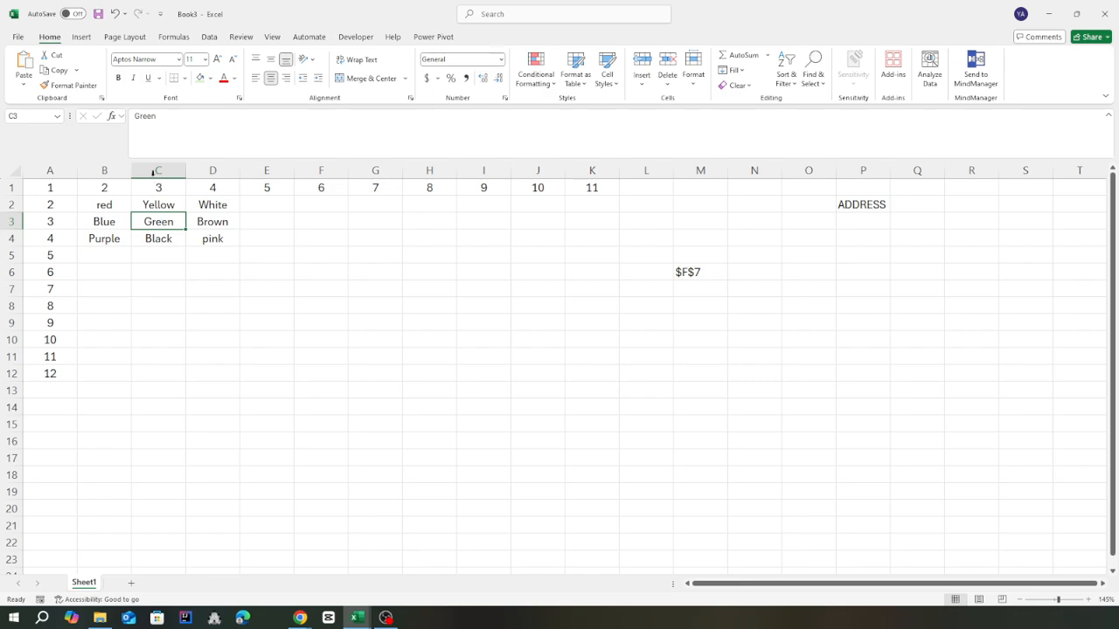
click(158, 190)
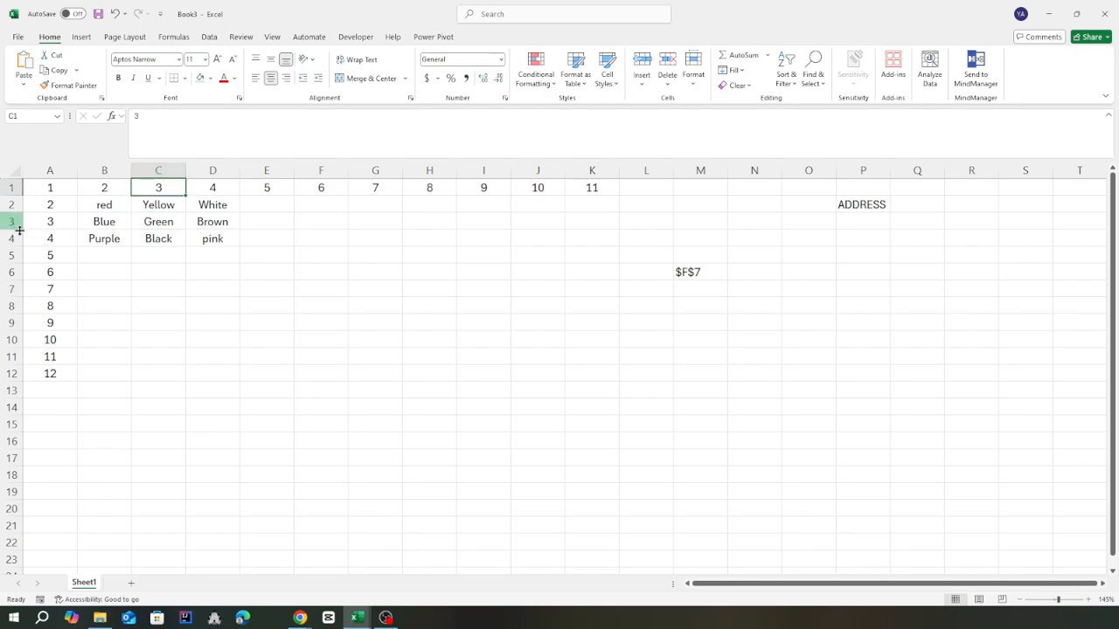
click(19, 232)
click(169, 236)
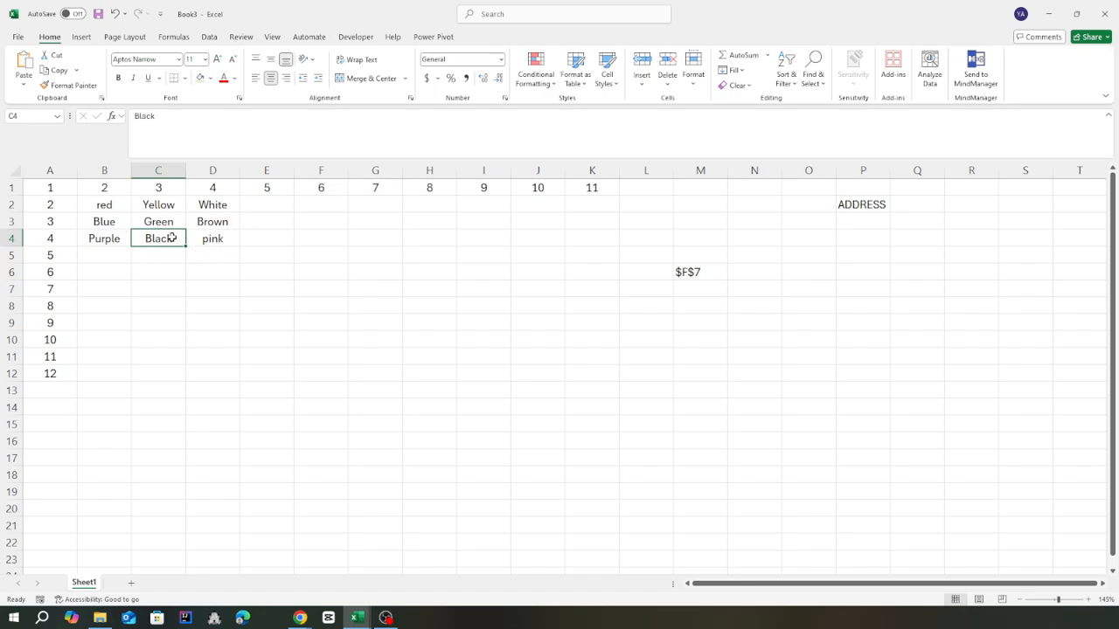
Replace the formula in M6 with =ADDRESS(4,3,1,1) to build the absolute A1-style reference of the cell containing Black
click(695, 272)
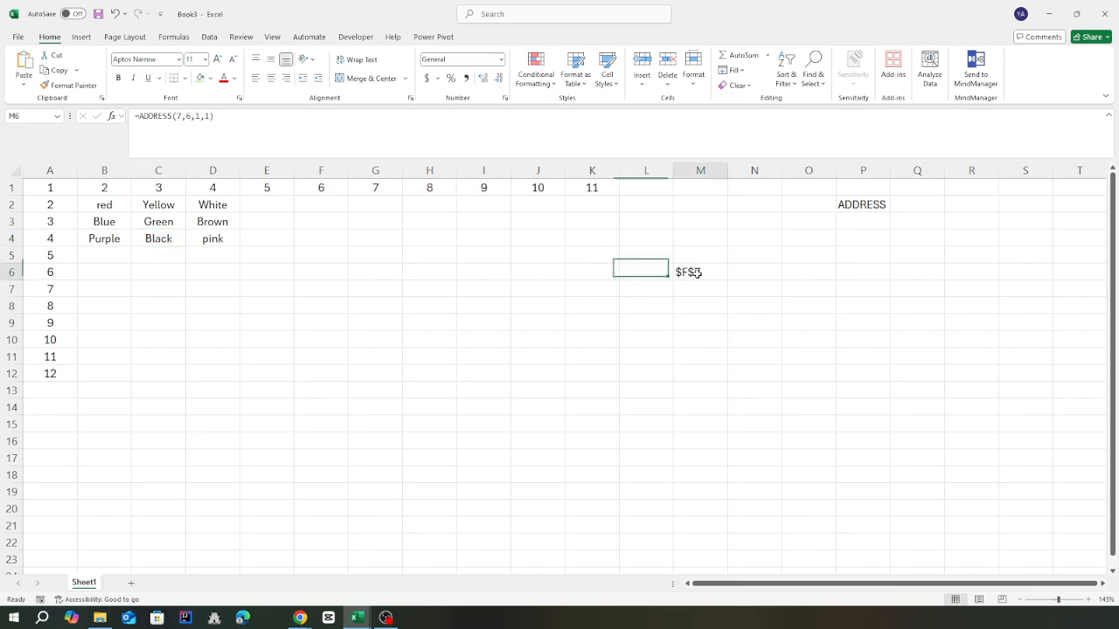
key(Delete)
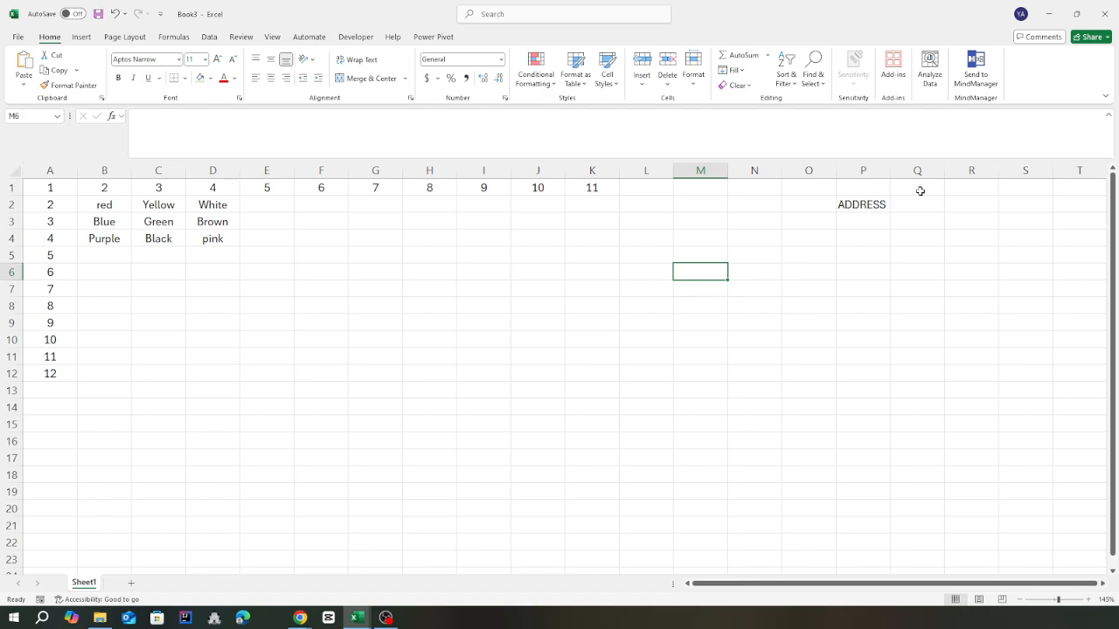
text(=Ad)
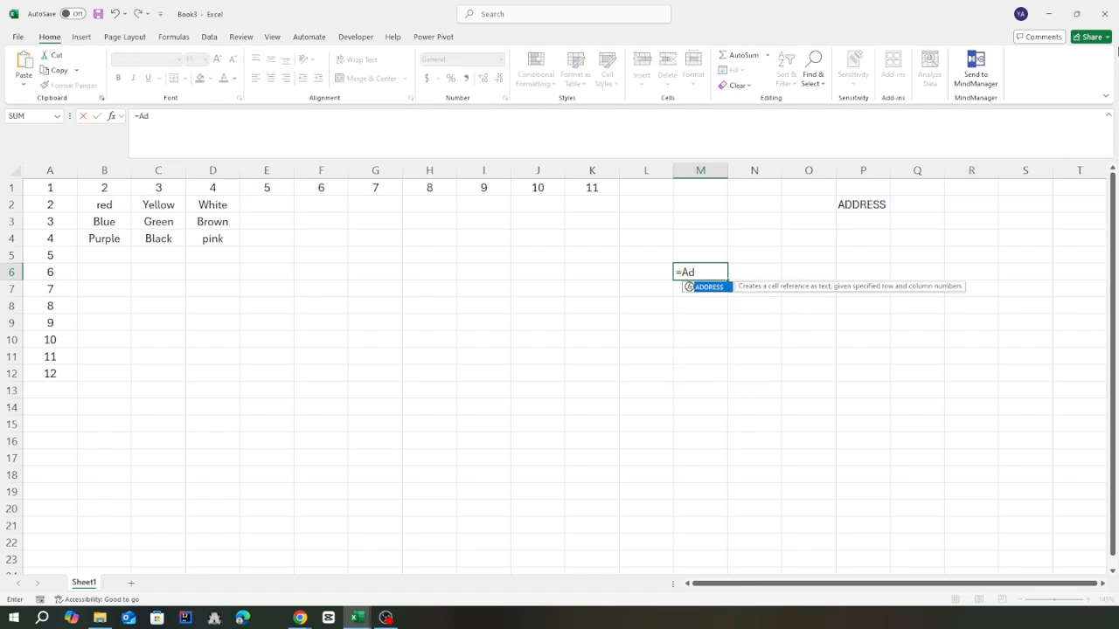
text(dress()
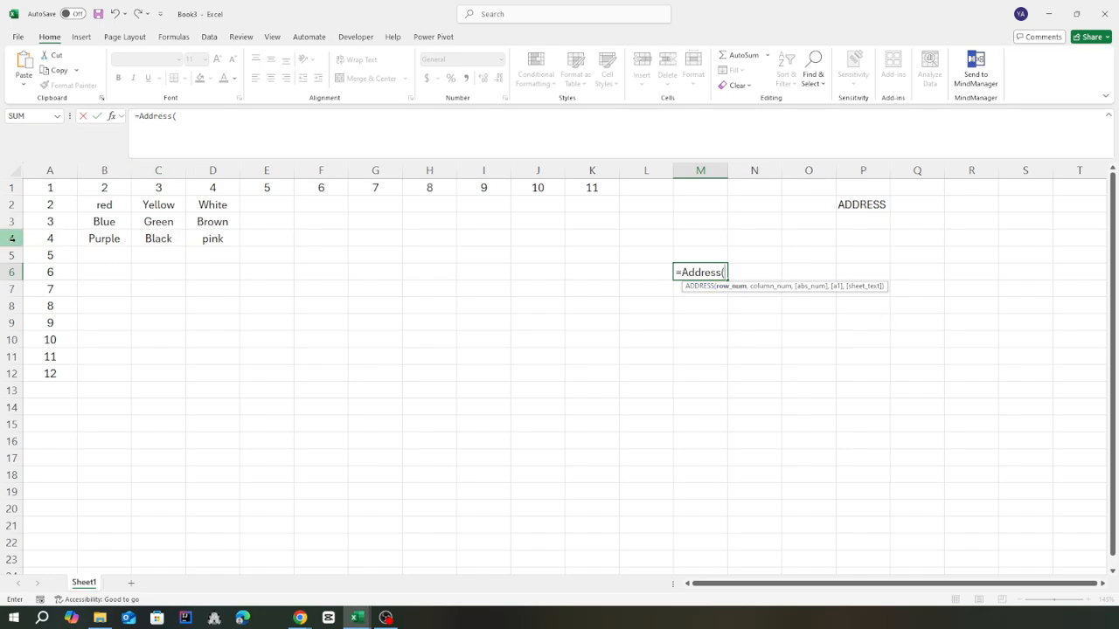
text(4,)
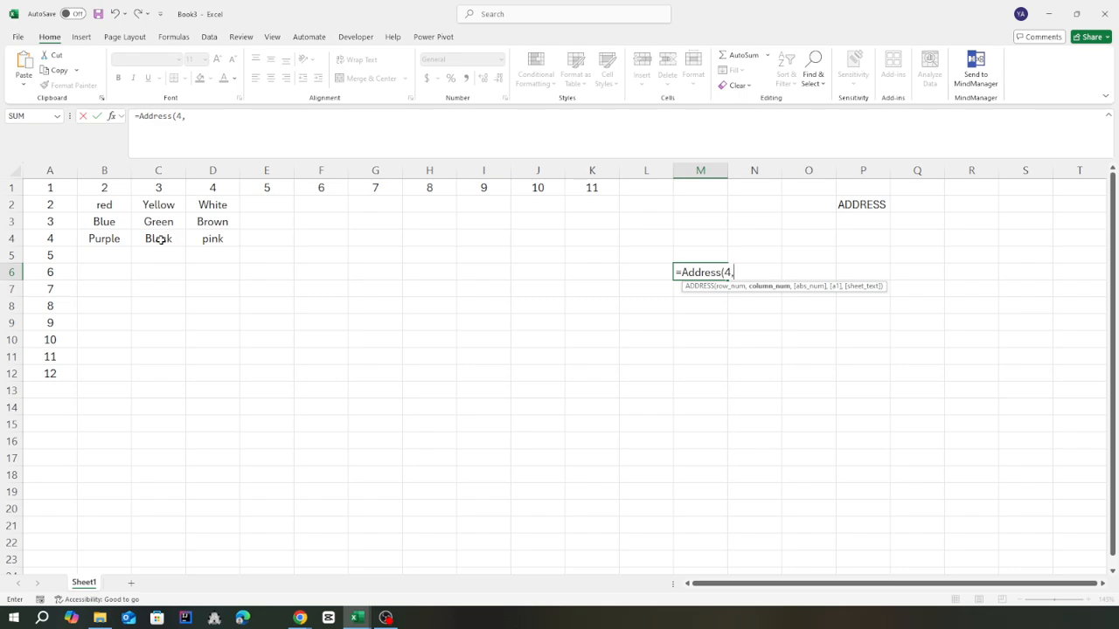
text(3,)
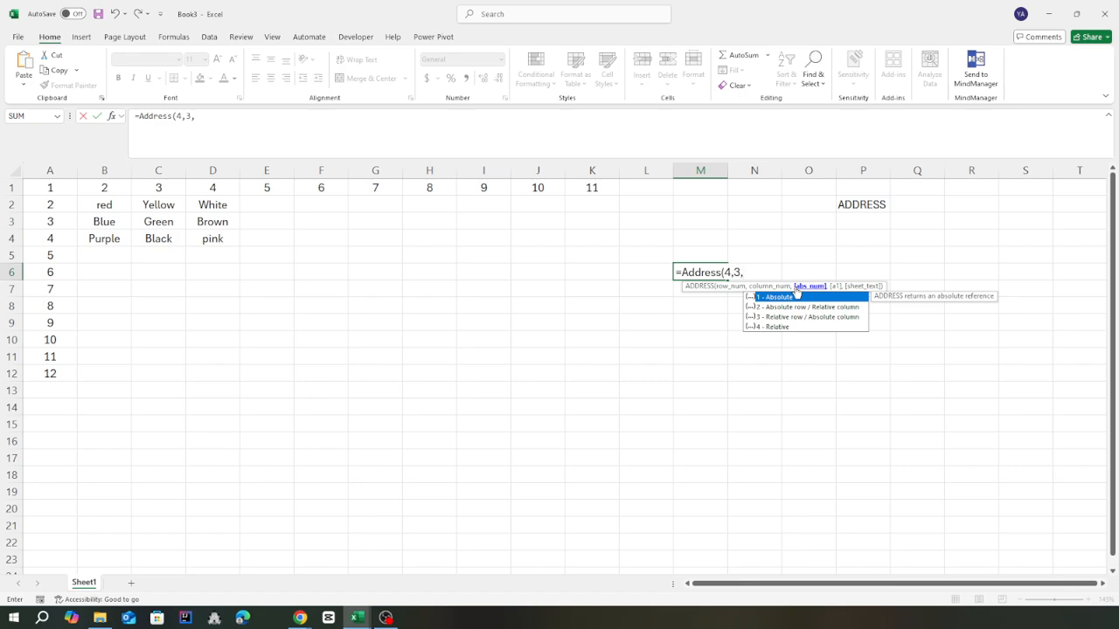
text(1,)
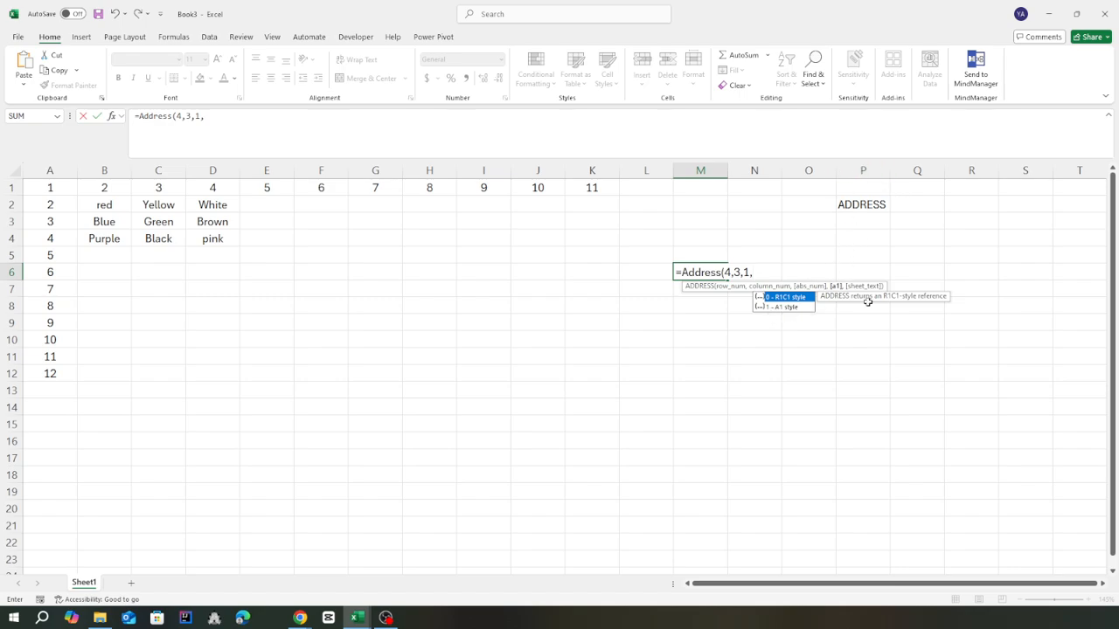
text(1)
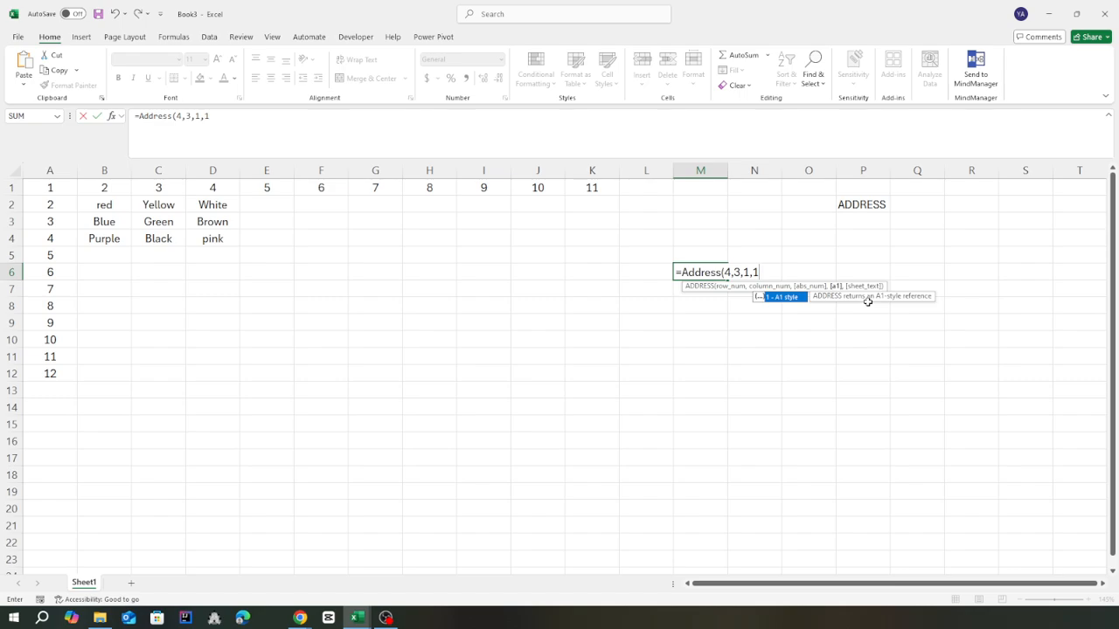
text())
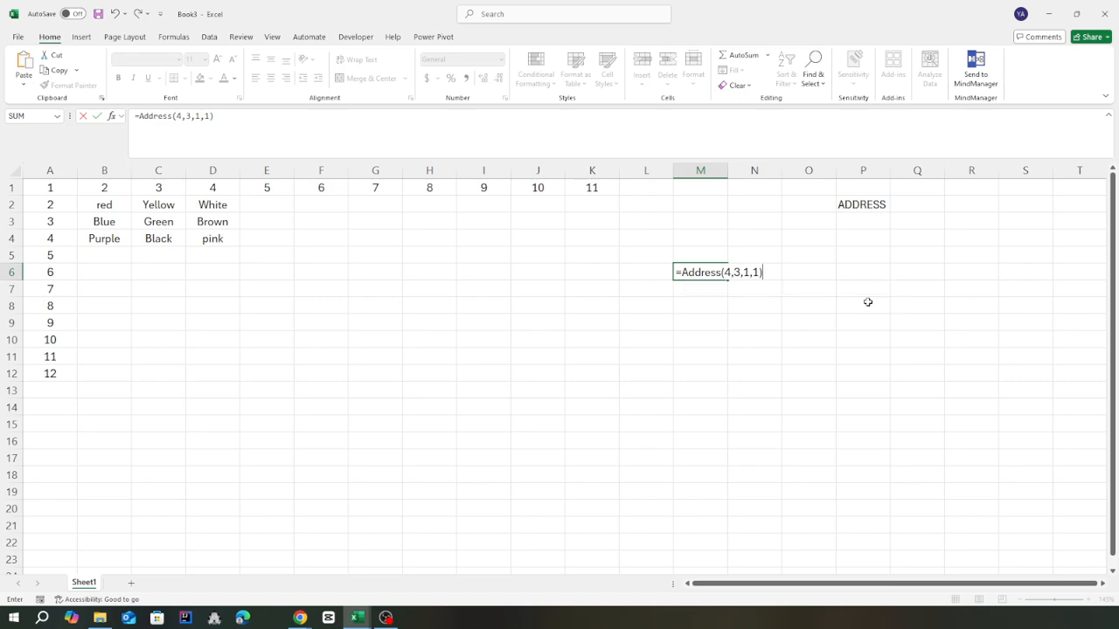
key(Return)
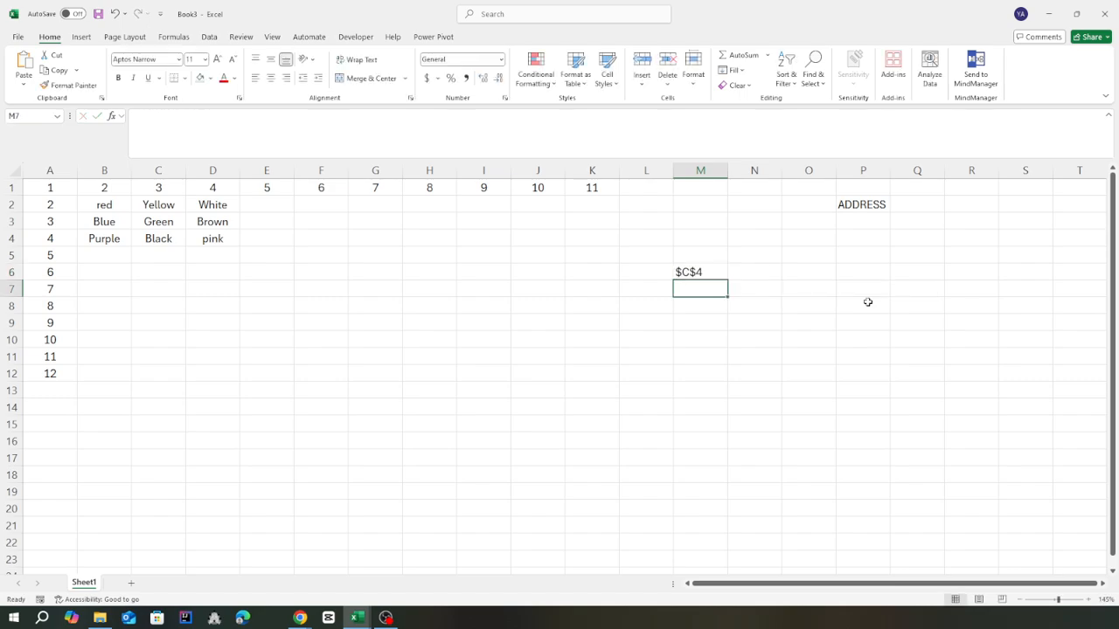
Compare the reference returned by the ADDRESS formula in M6 with the cell containing Black
click(695, 272)
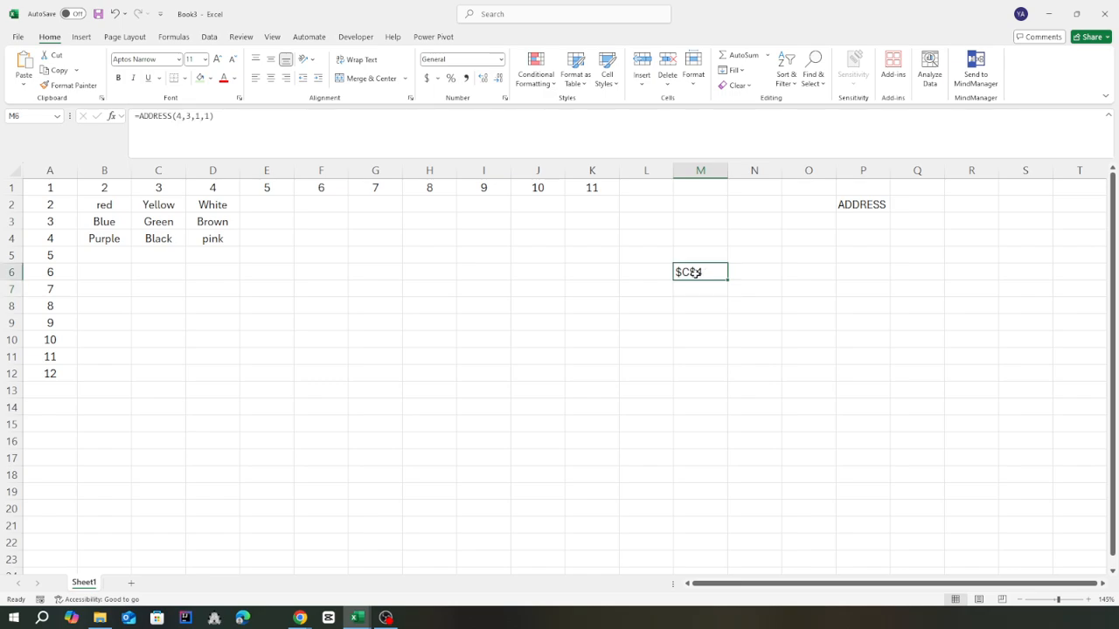
click(159, 237)
click(699, 268)
Wrap the M6 formula in INDIRECT as =INDIRECT(ADDRESS(4,3,1,1)) to return the referenced cell's value
click(139, 116)
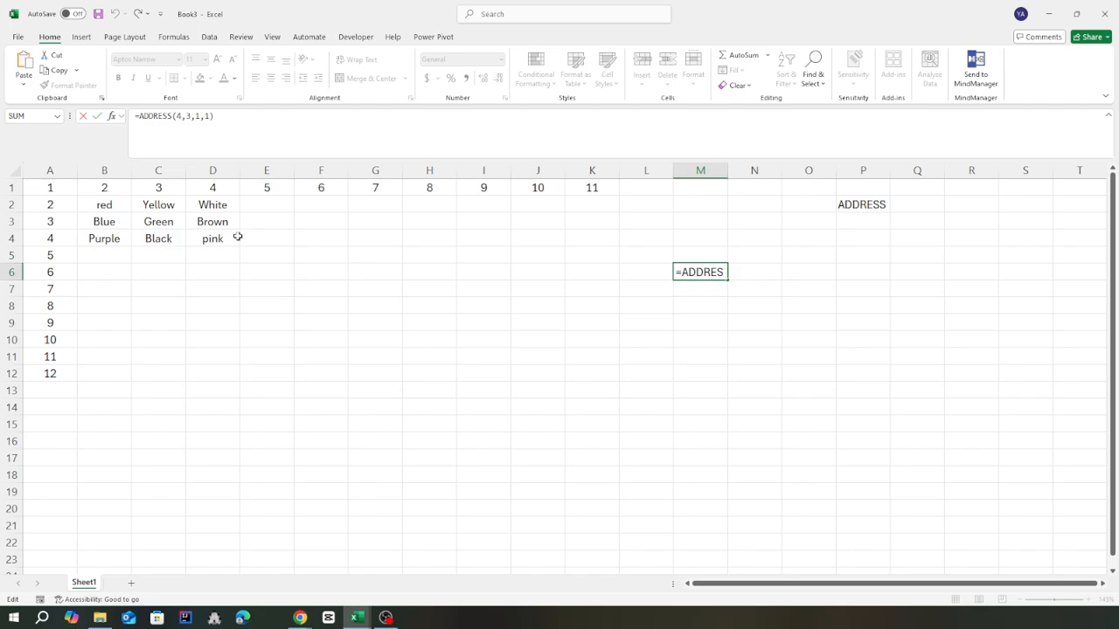
text(ind)
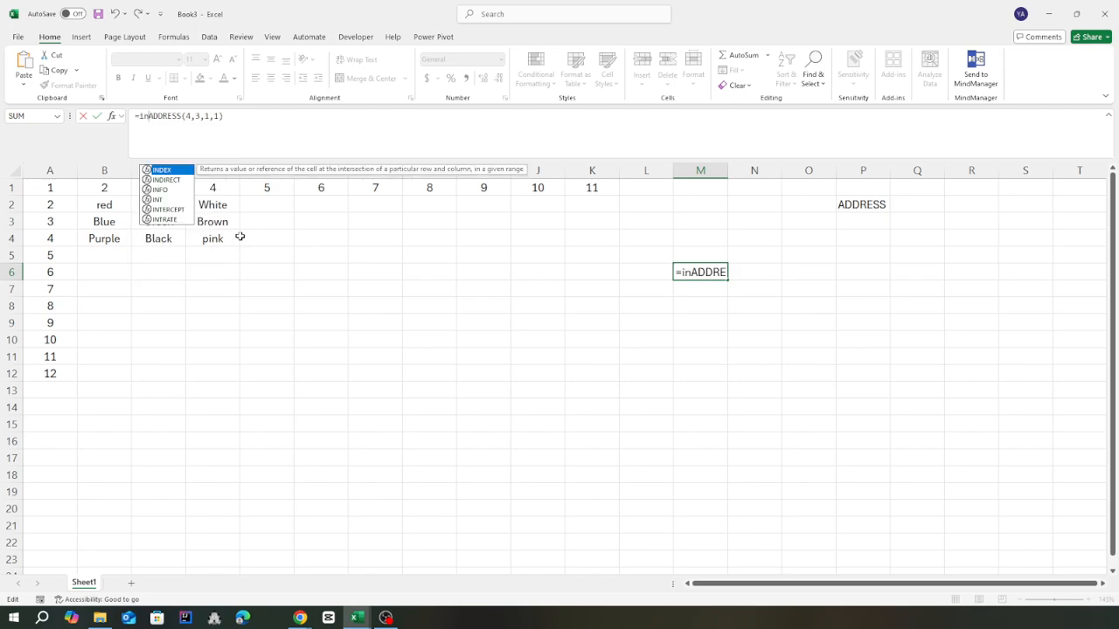
click(166, 181)
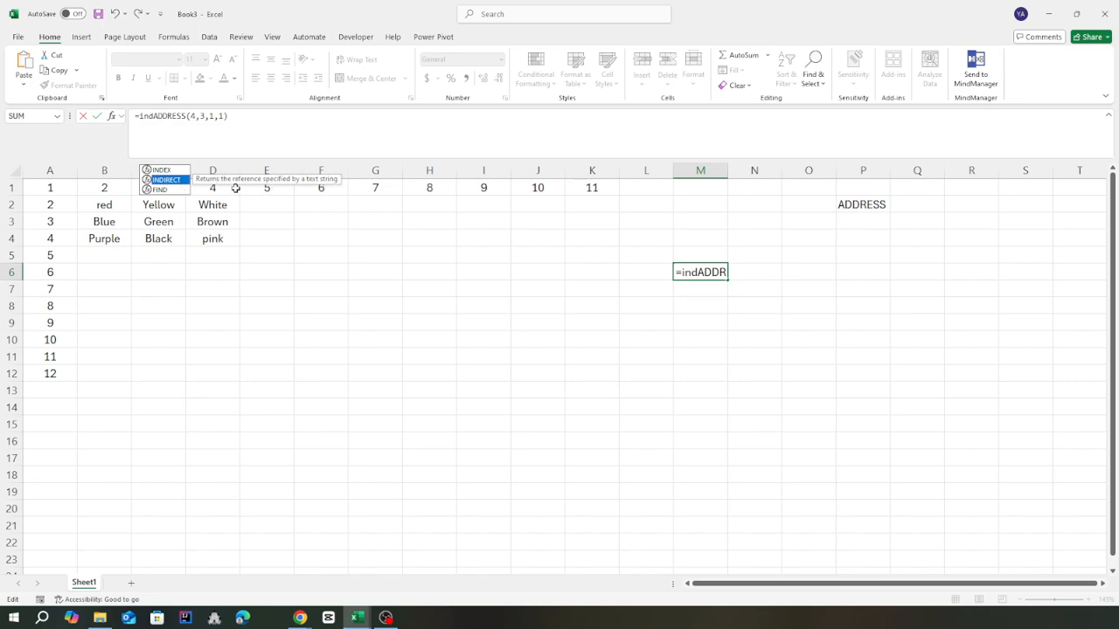
double_click(164, 181)
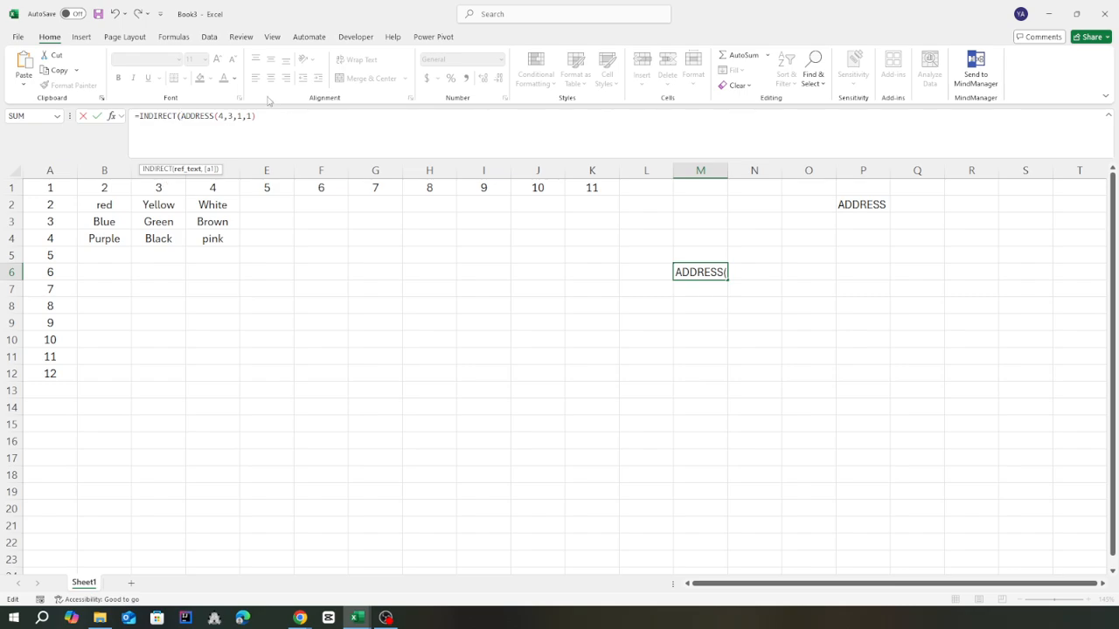
text()))
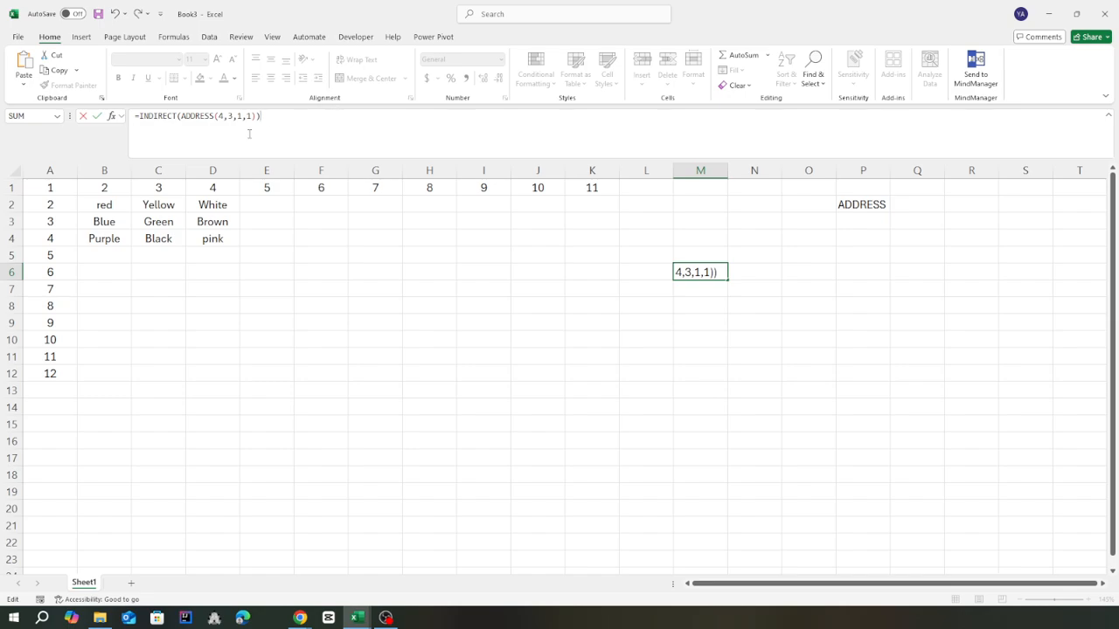
drag(181, 116, 258, 115)
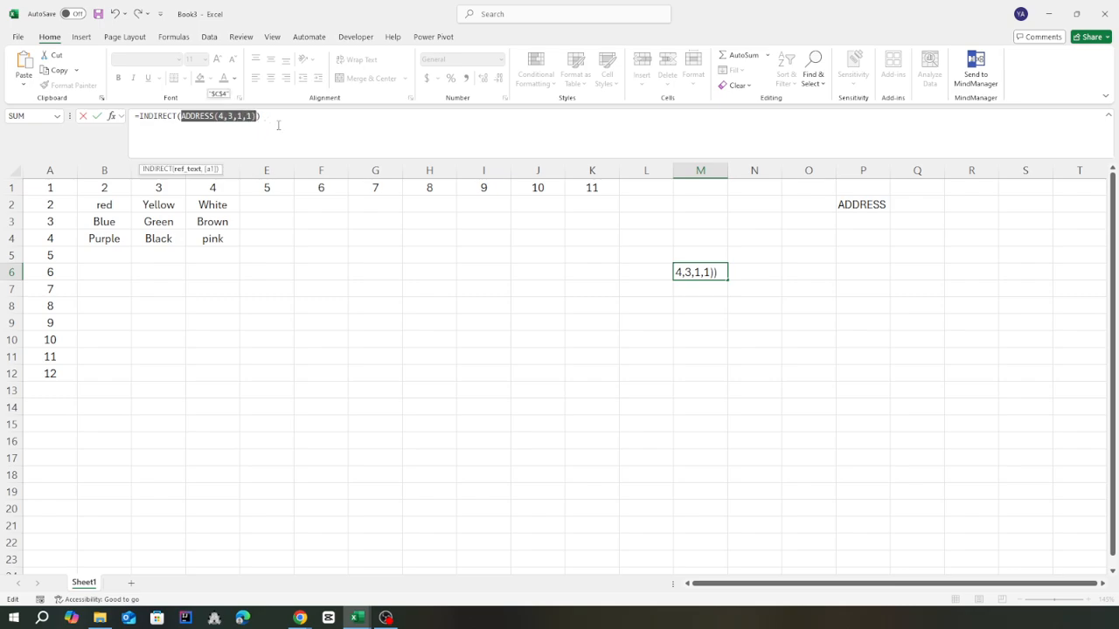
key(Return)
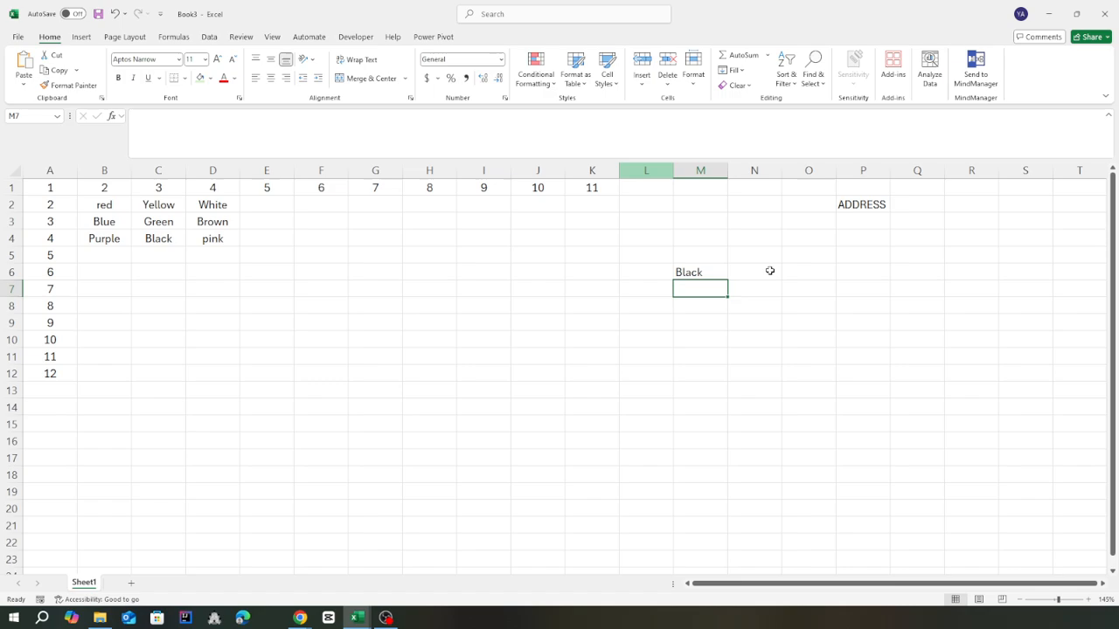
Check the INDIRECT formula's result in M6 against the source value in cell C4
click(685, 269)
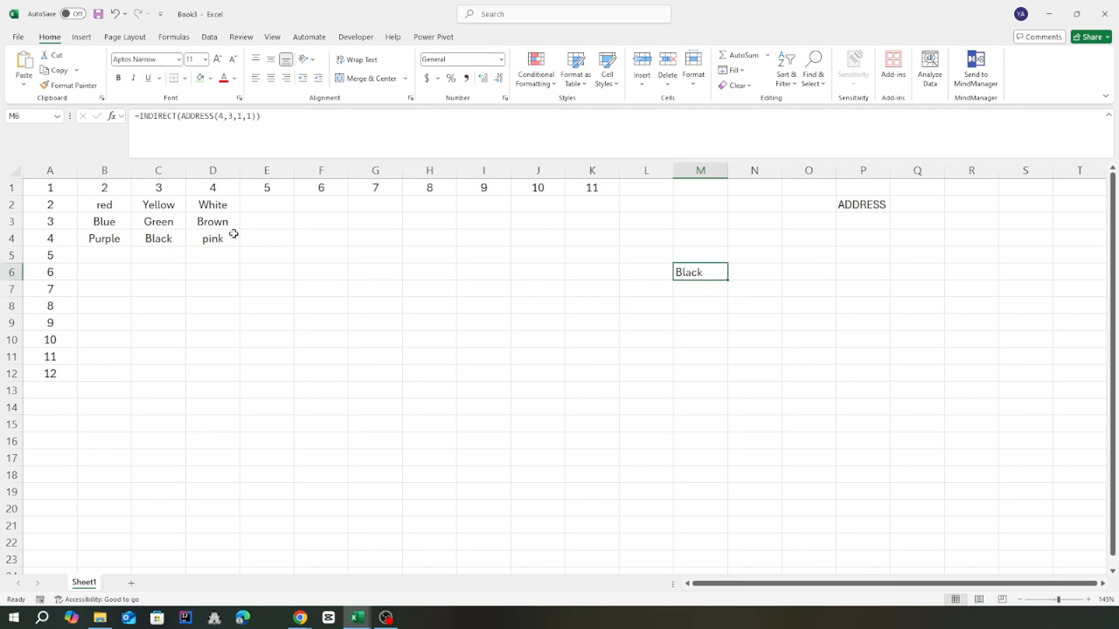
click(160, 234)
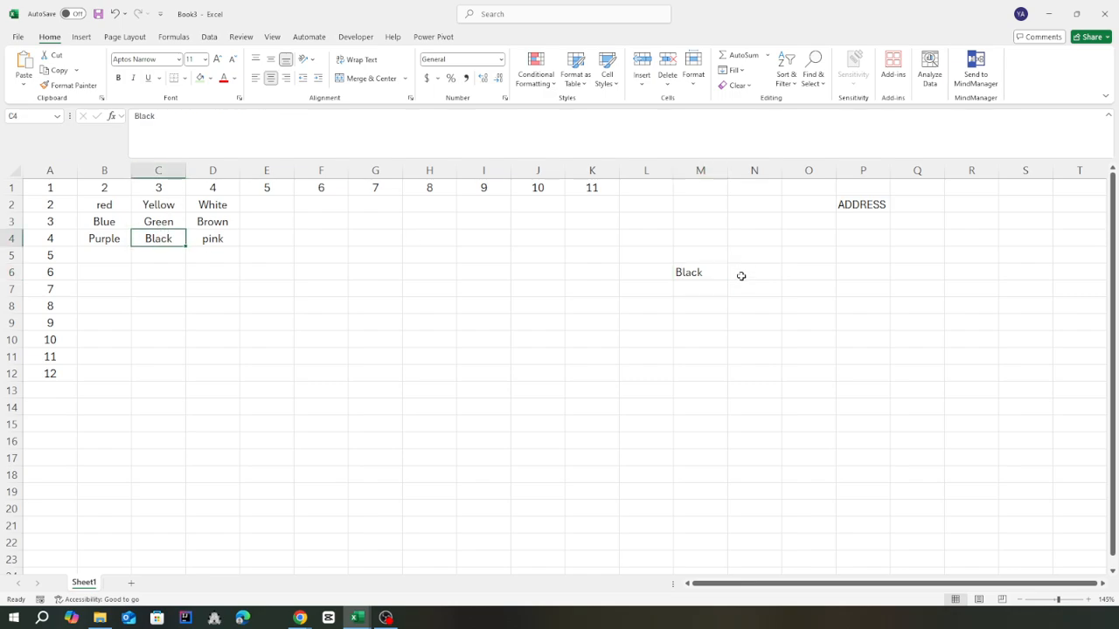
click(707, 276)
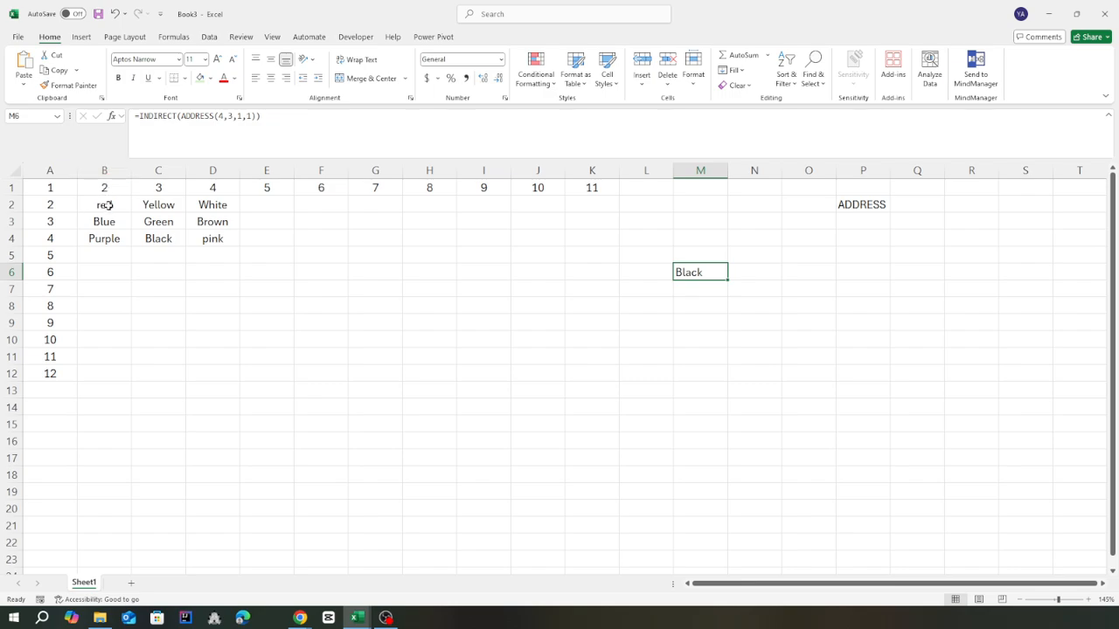
Set the row and column numbers in the M6 formula to 2, giving =INDIRECT(ADDRESS(2,2,1,1))
click(221, 116)
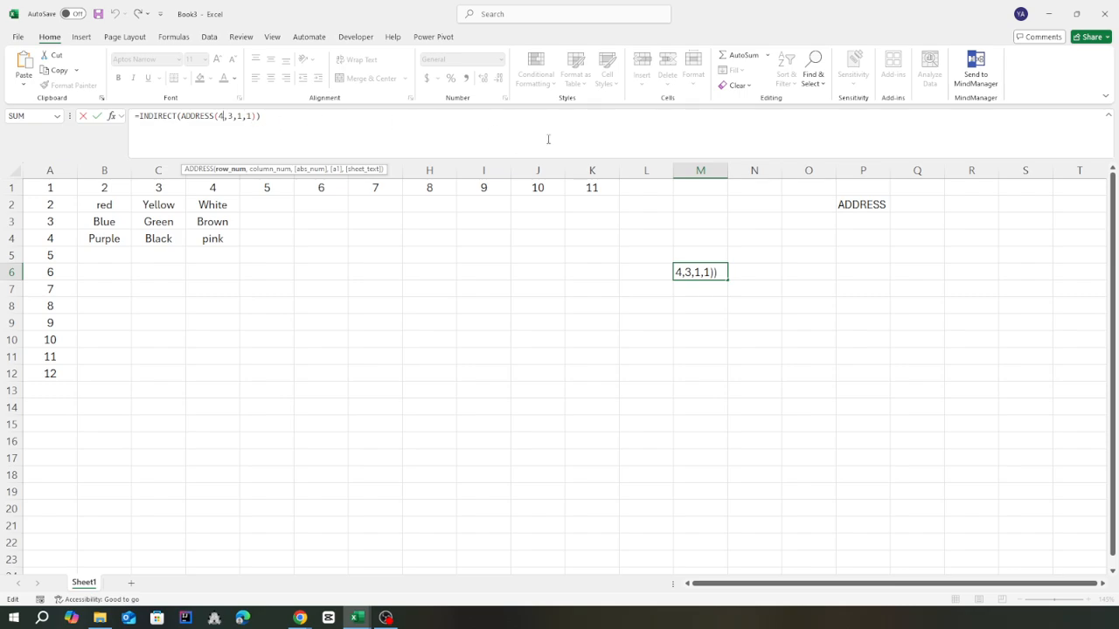
key(BackSpace)
text(2)
key(Right)
key(Delete)
text(2)
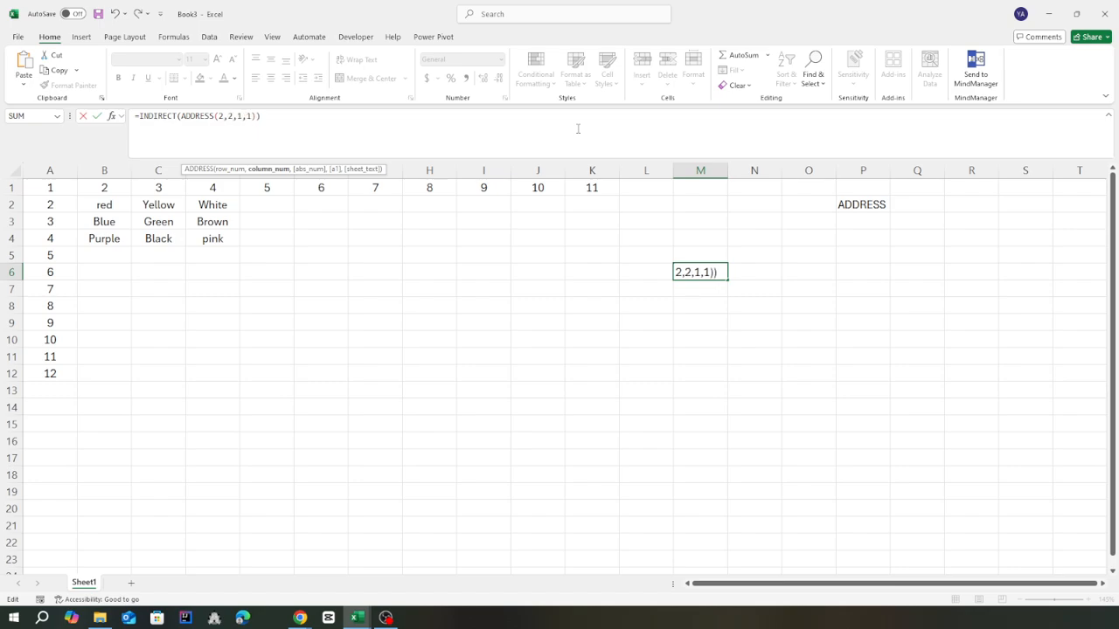
key(Return)
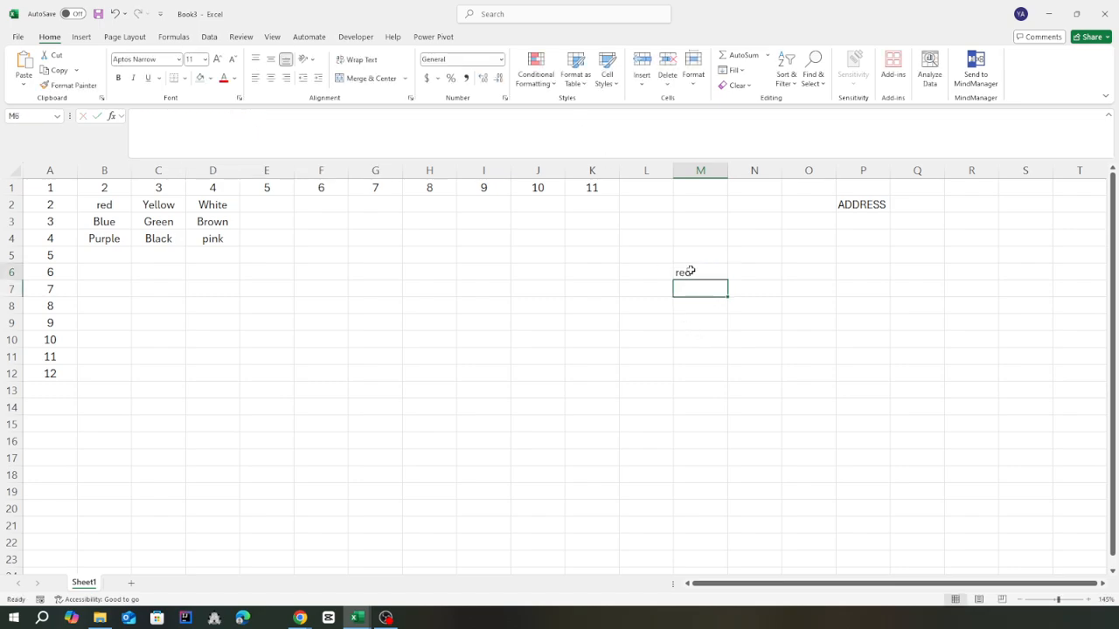
Check the updated M6 formula and its result against the source value in cell B2
click(690, 271)
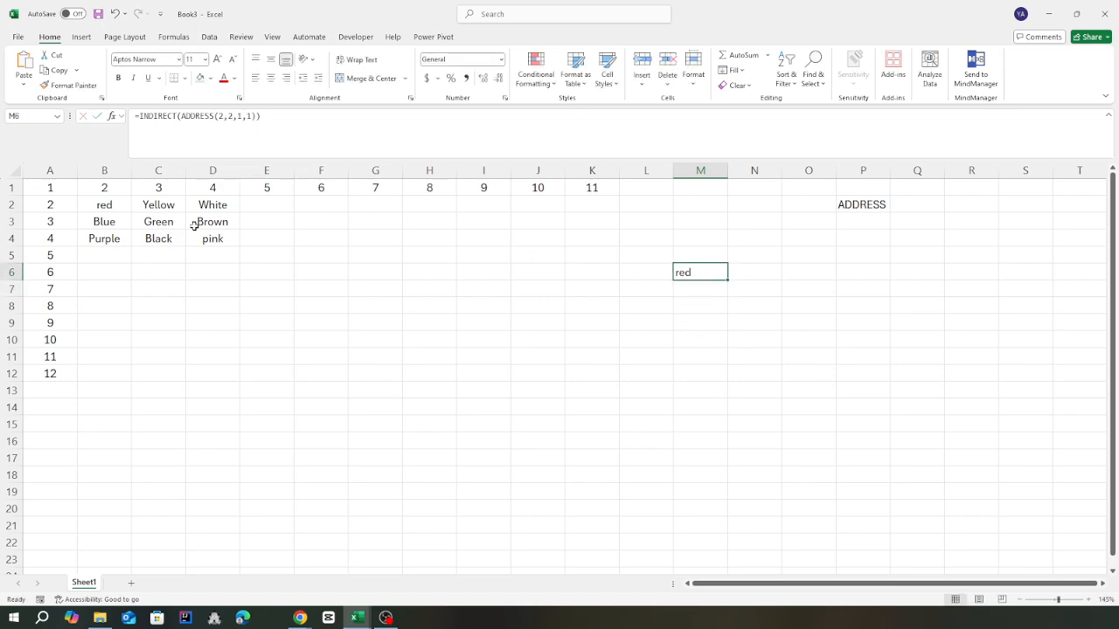
click(107, 207)
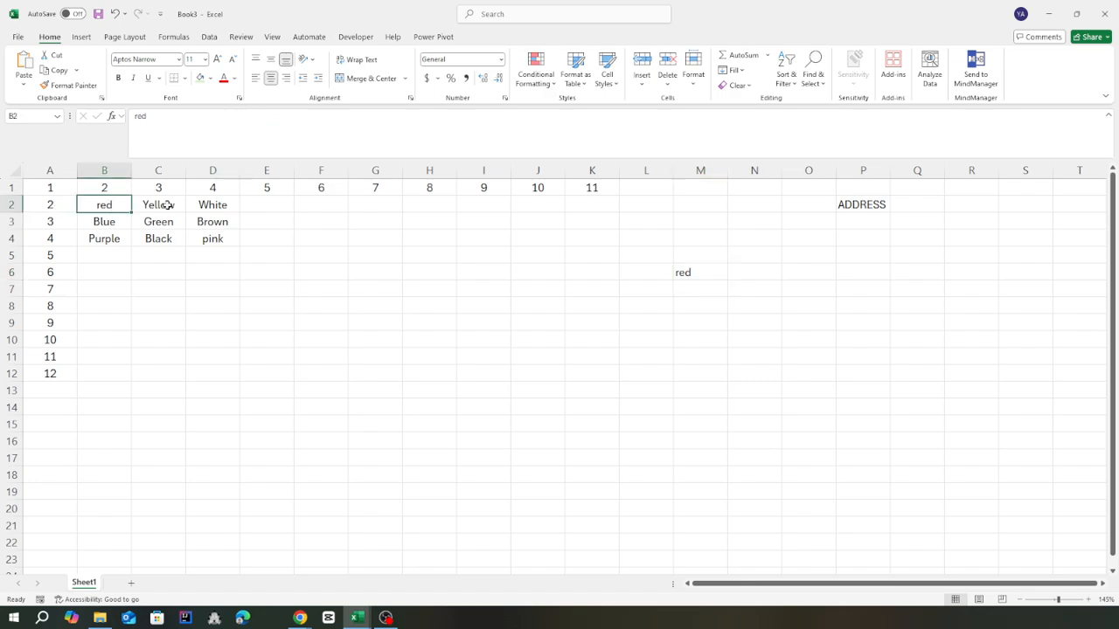
key(alt+Tab)
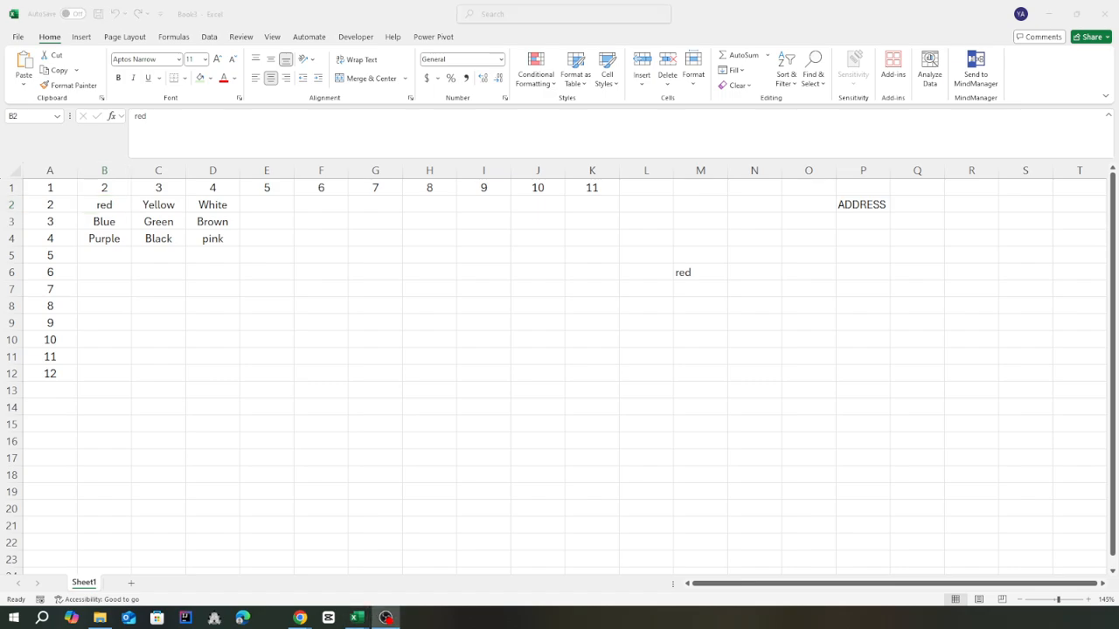